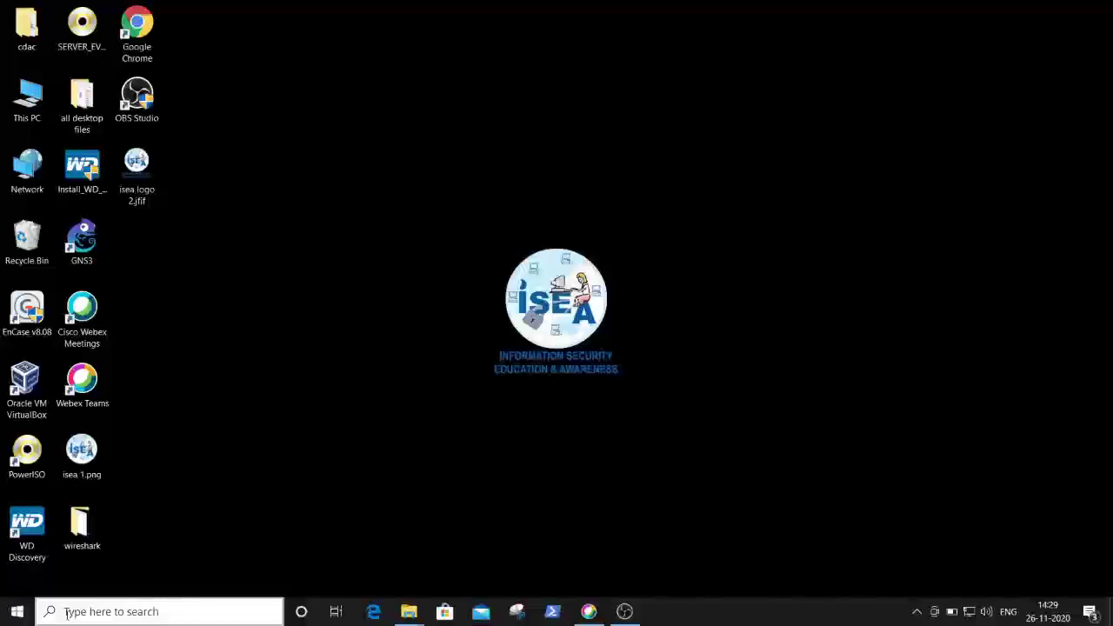
Open the Downloads folder from This PC and launch the Wireshark-win64-3.4.0 (6).exe installer.
click(78, 611)
text(pc)
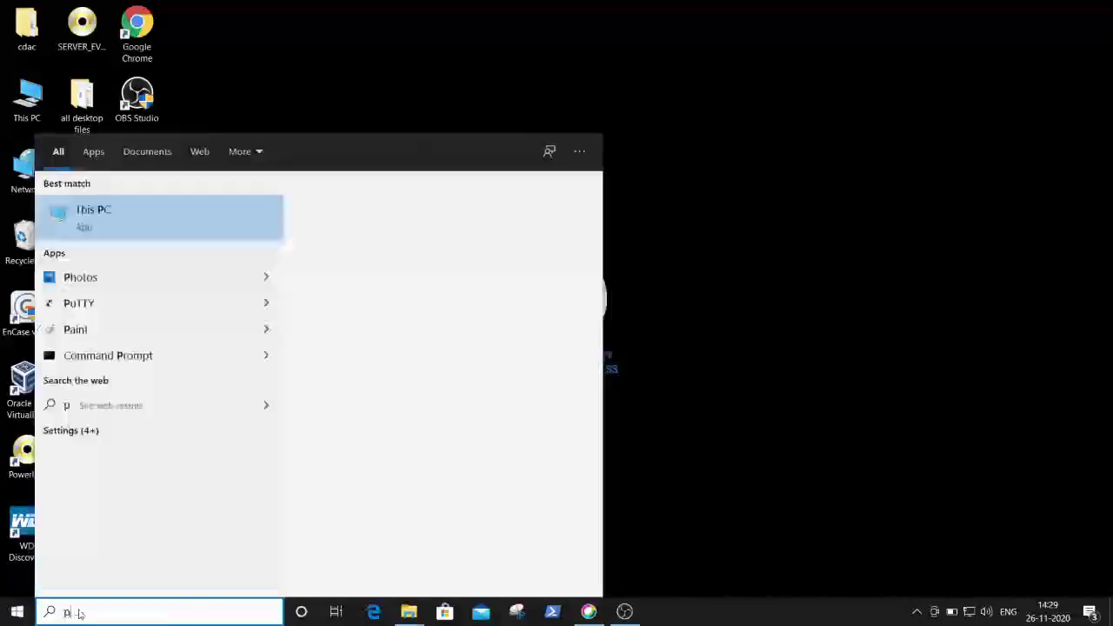
click(90, 228)
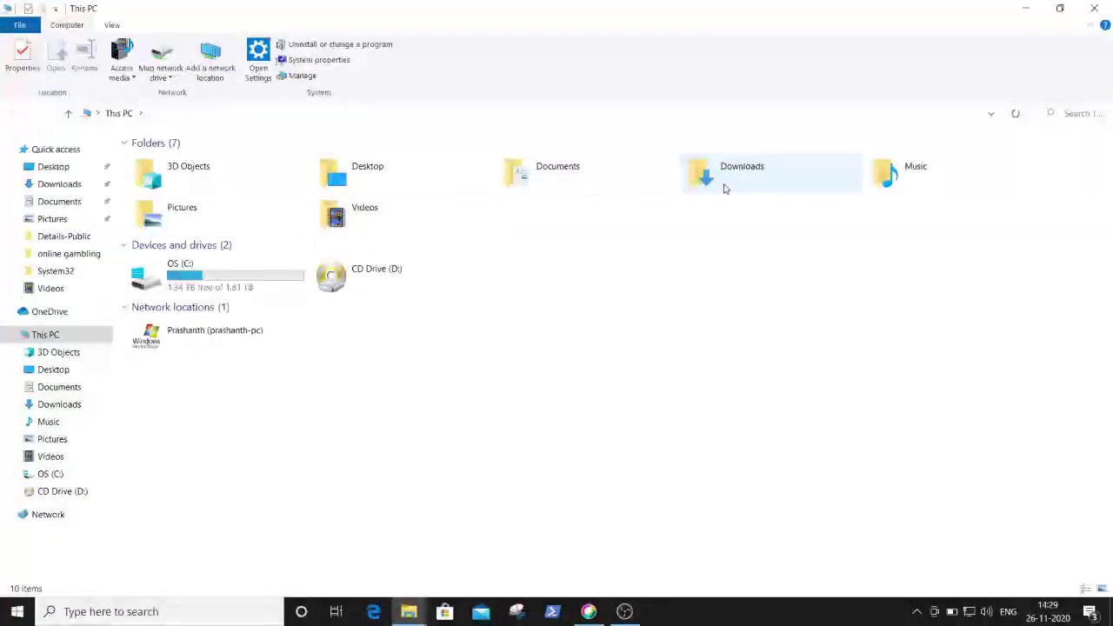
double_click(725, 188)
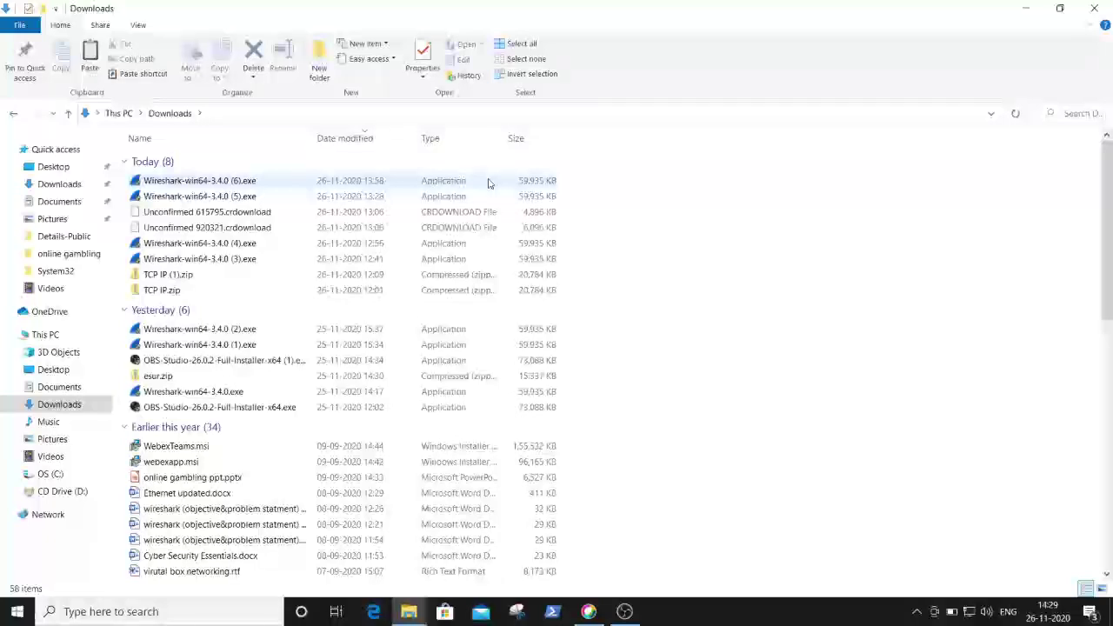
double_click(487, 181)
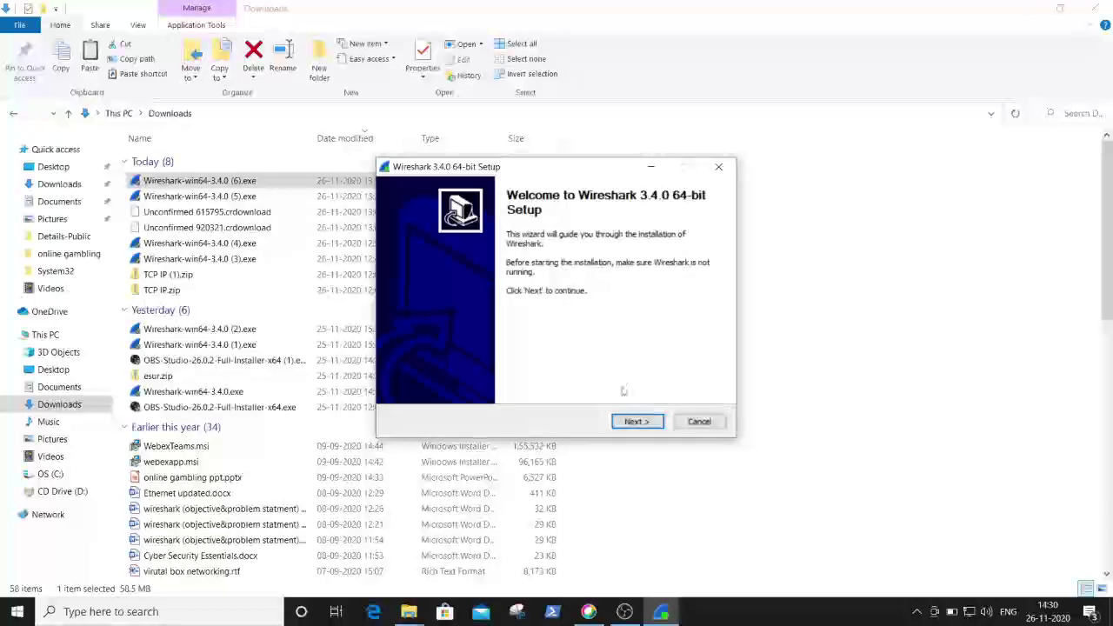
Begin the Wireshark 3.4.0 setup, look through the license agreement and acknowledge it.
click(634, 423)
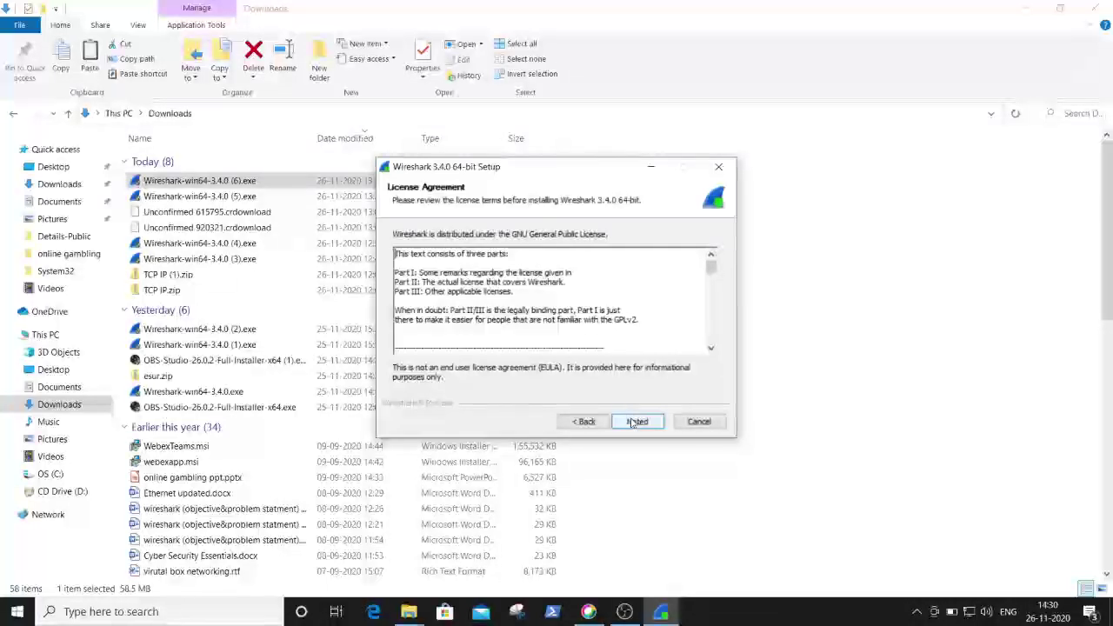
click(712, 349)
drag(712, 349, 716, 354)
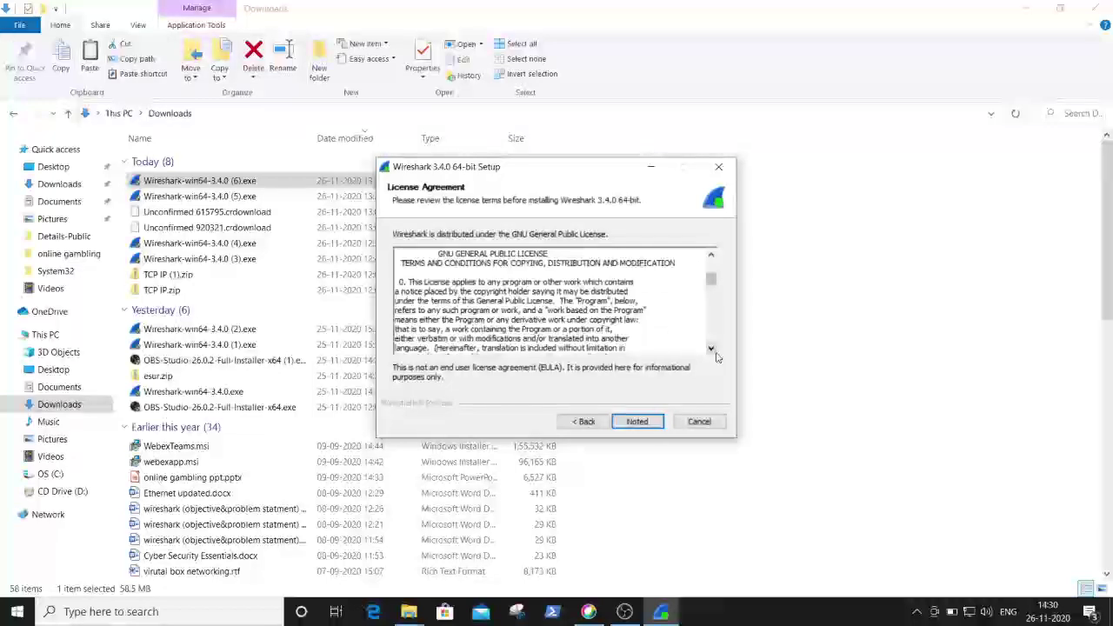
click(635, 423)
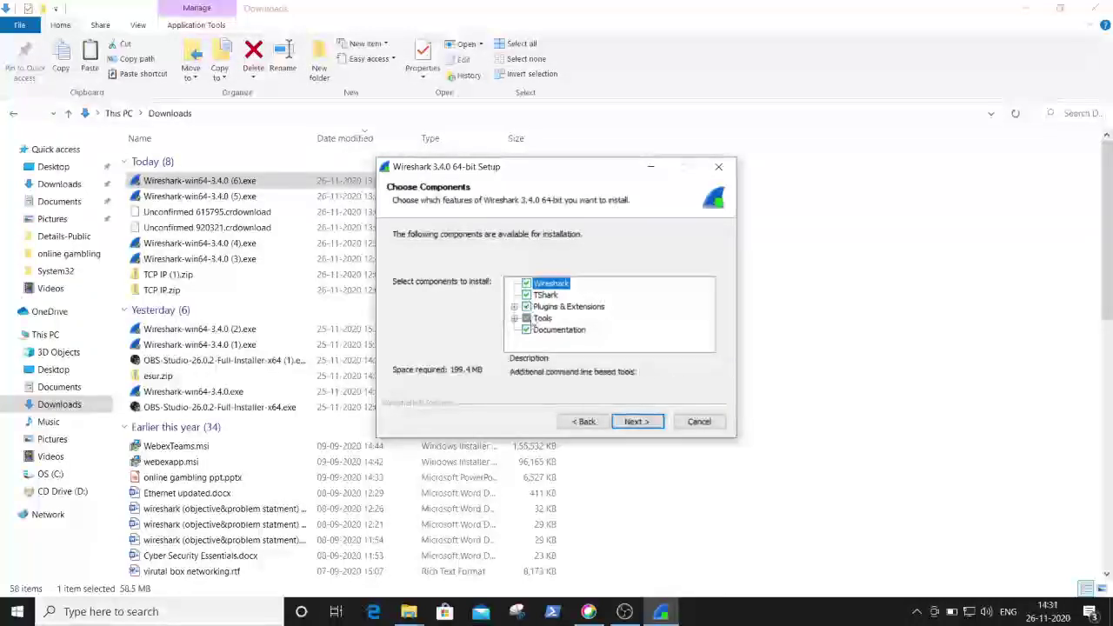
Keep the default components and add a Wireshark desktop icon to the shortcuts being created.
click(633, 422)
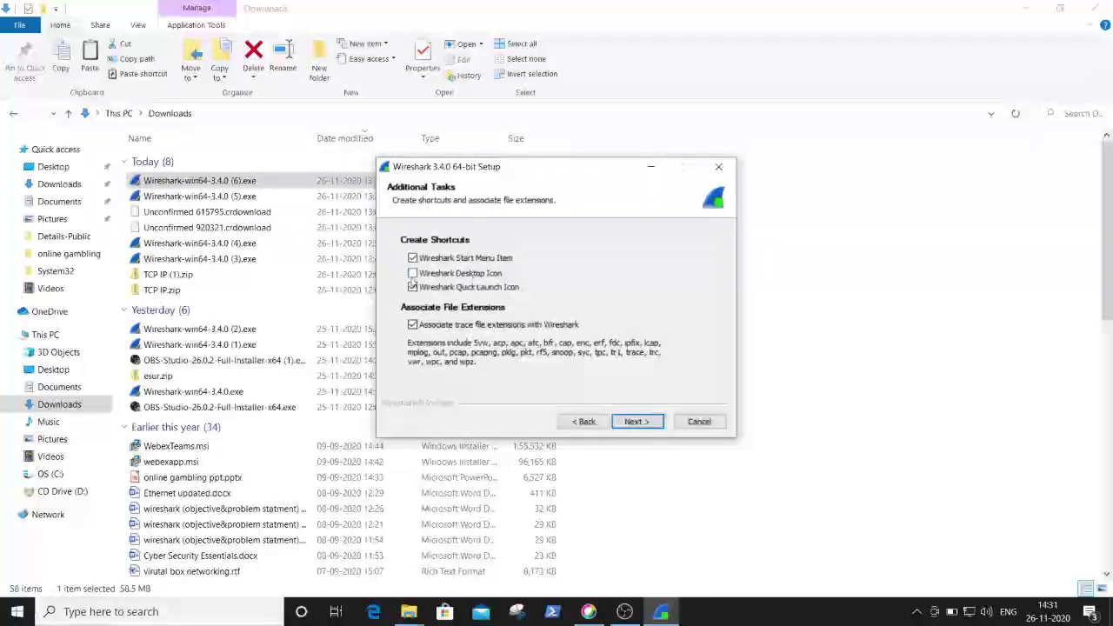
click(412, 275)
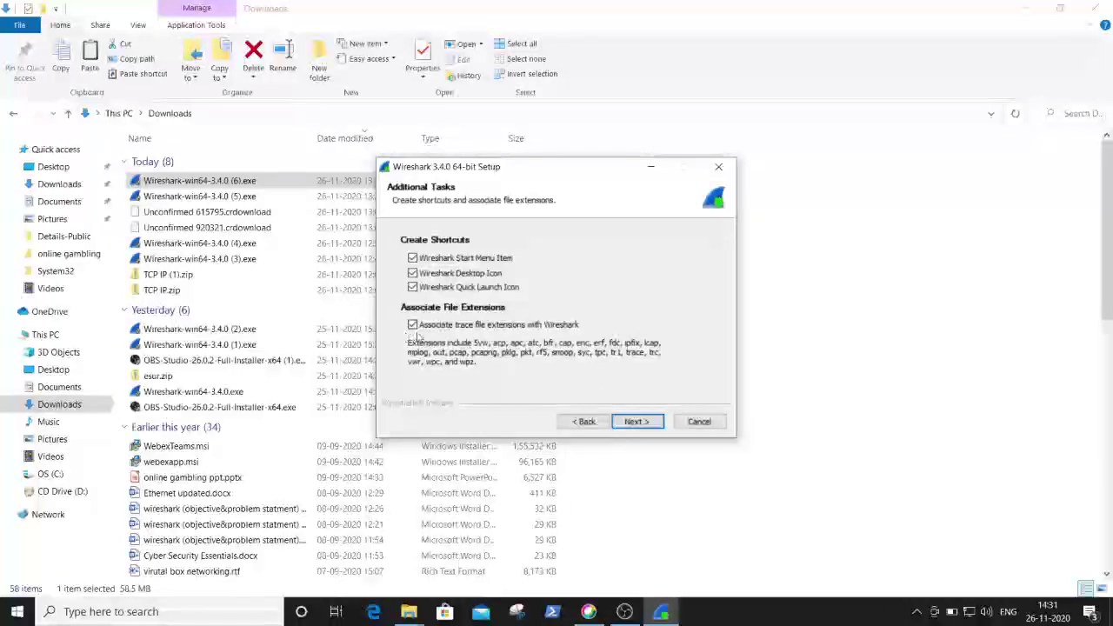
click(635, 422)
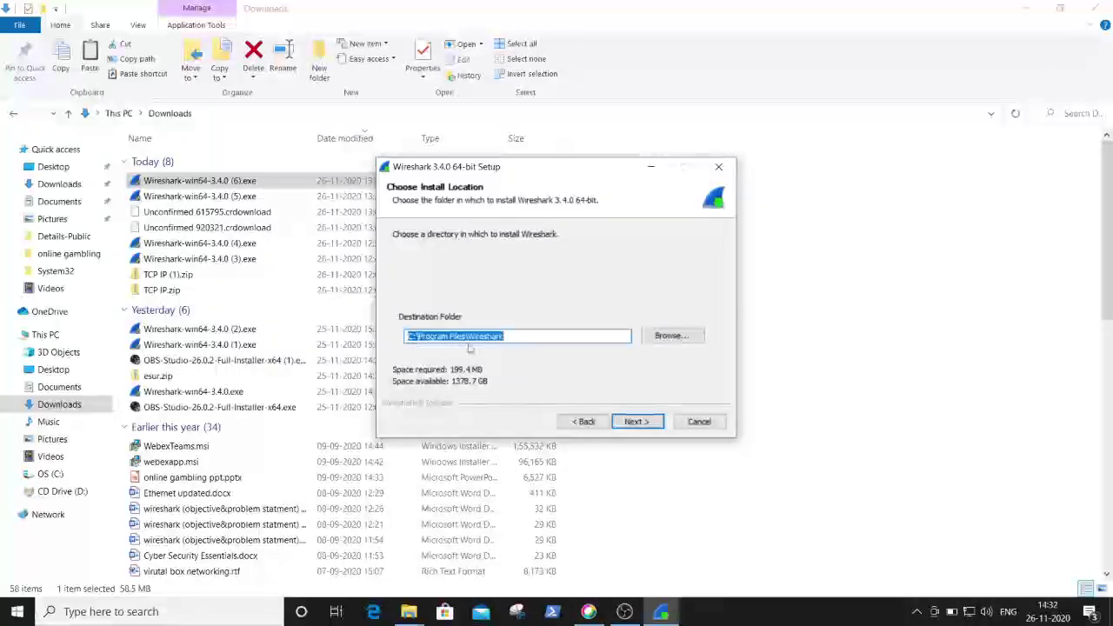
click(672, 339)
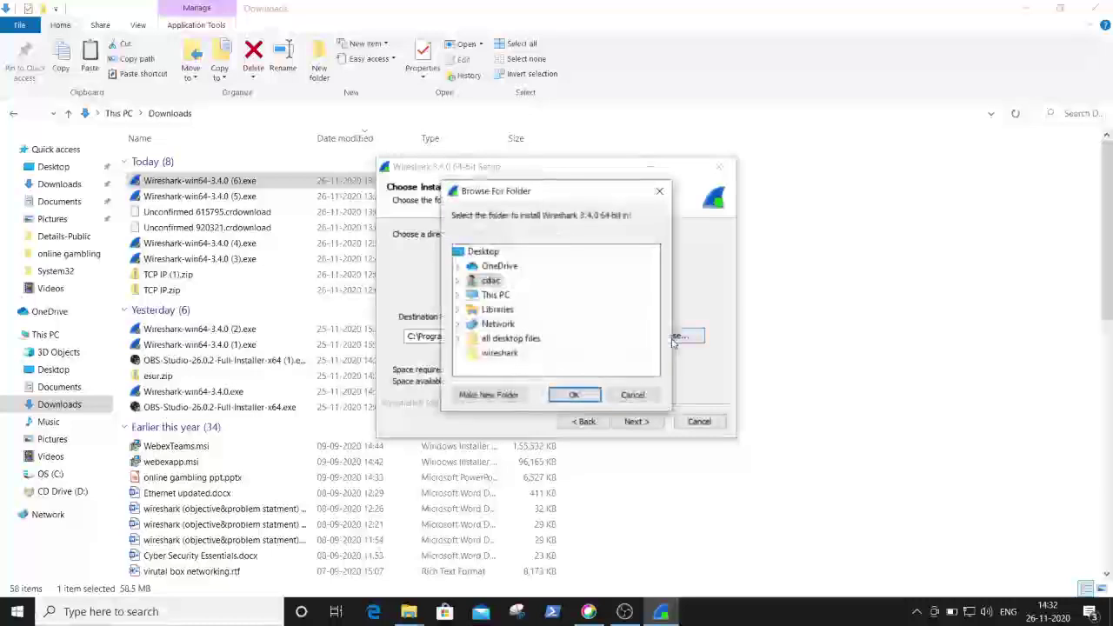
click(501, 297)
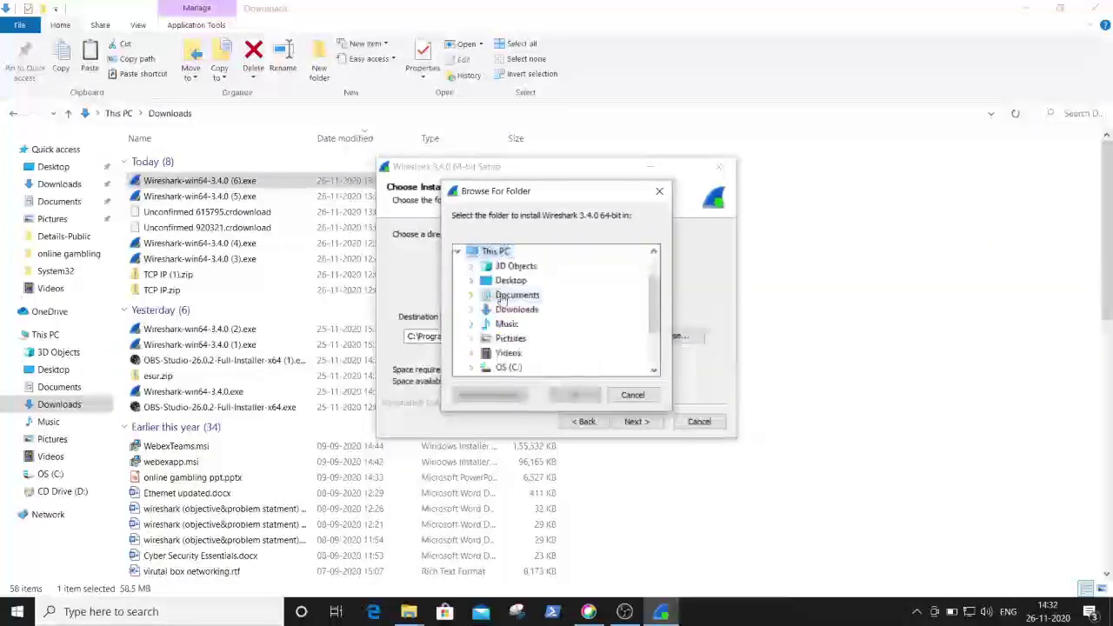
click(654, 371)
click(654, 371)
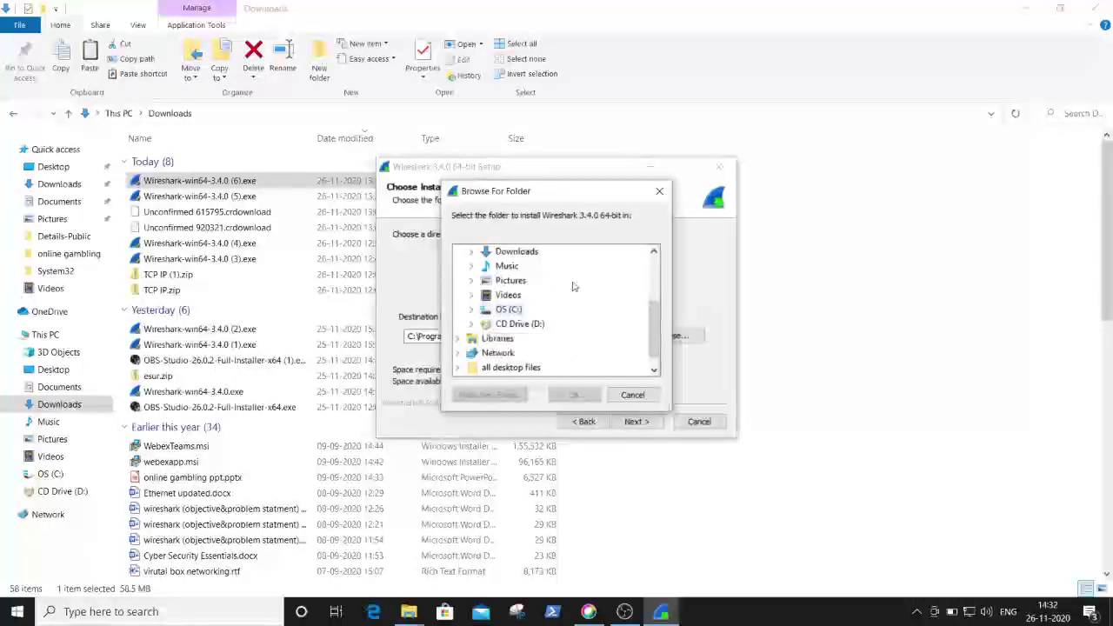
click(660, 191)
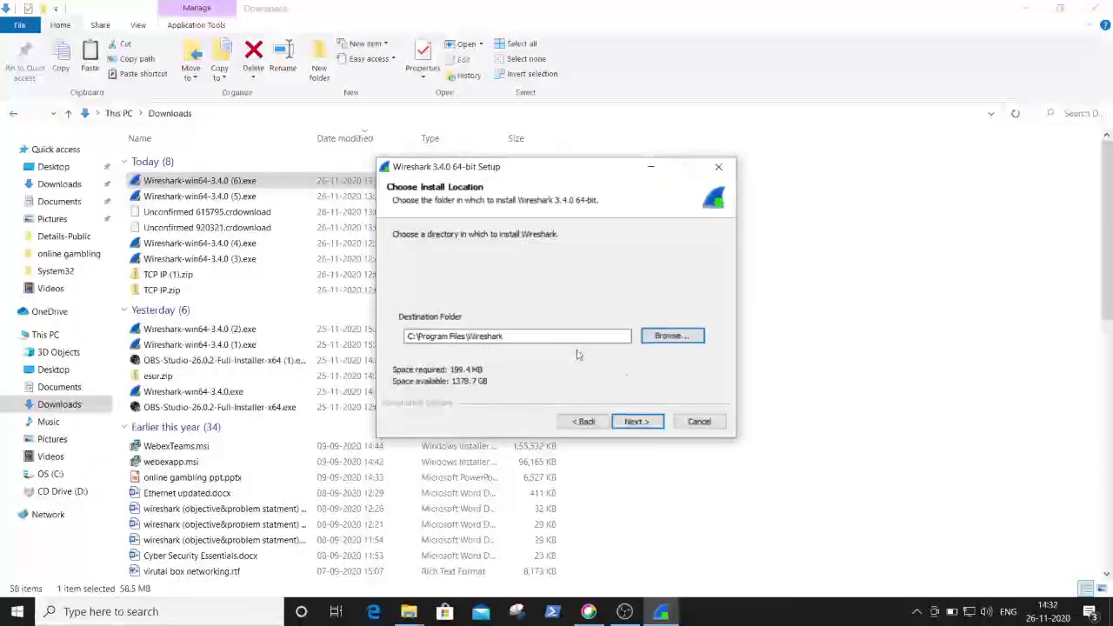
Start the installation in C:\Program Files\Wireshark with Npcap 1.00 included and USBPcap 1.5.4.0 left out.
click(643, 425)
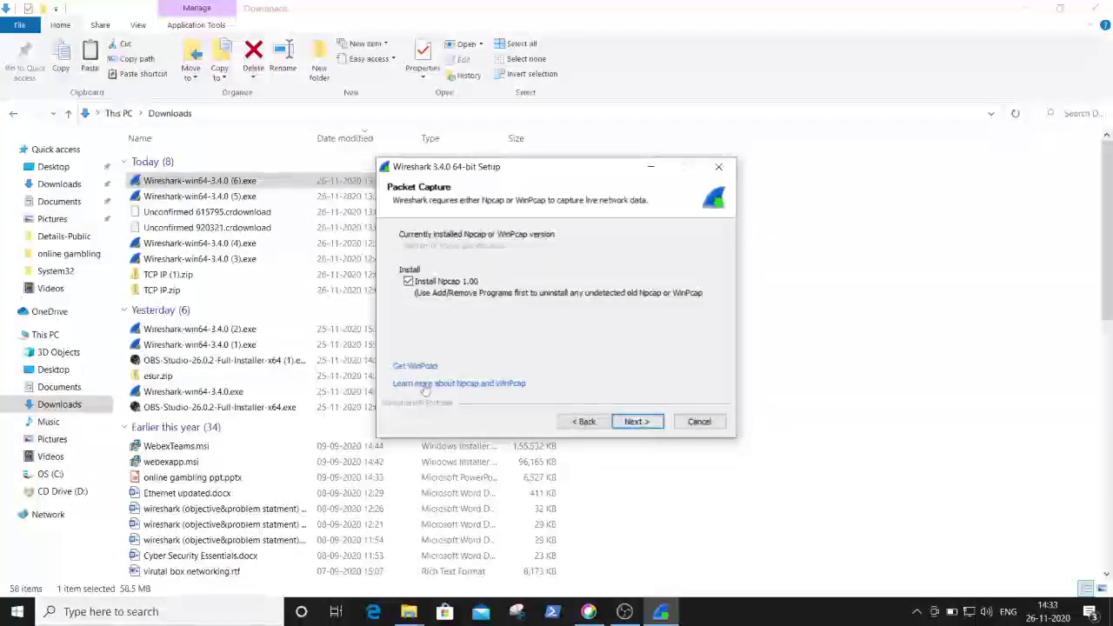
click(408, 290)
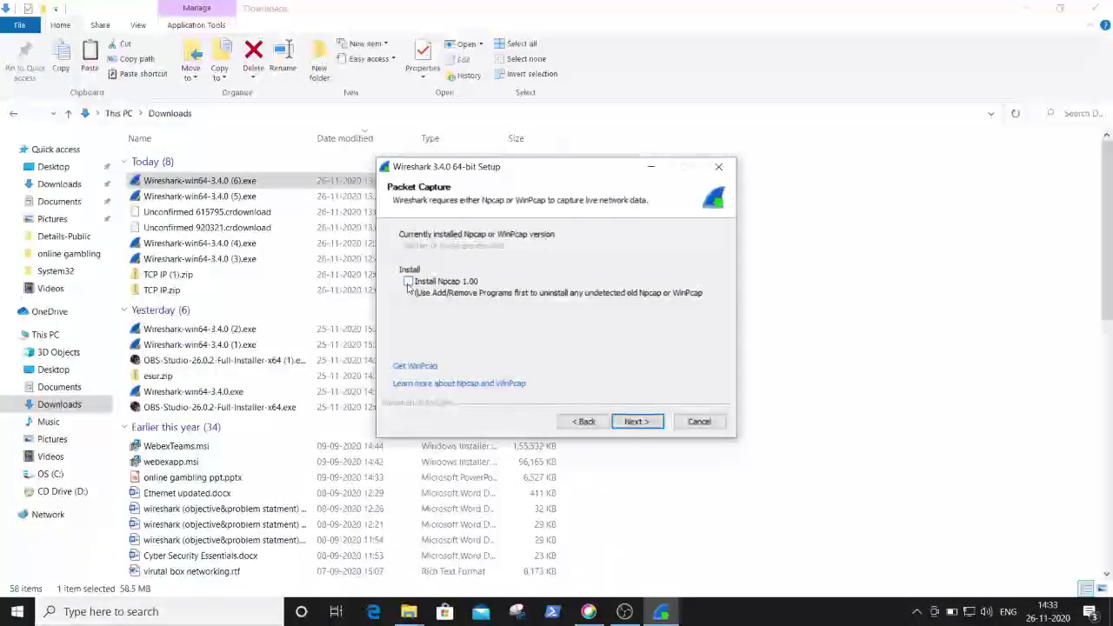
click(408, 283)
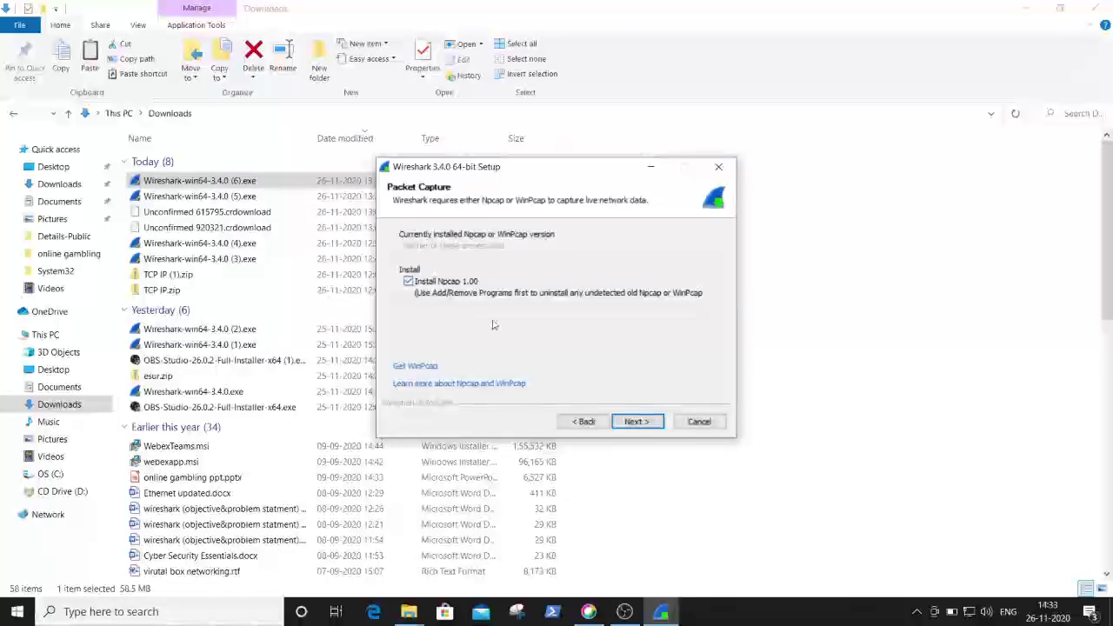
click(642, 422)
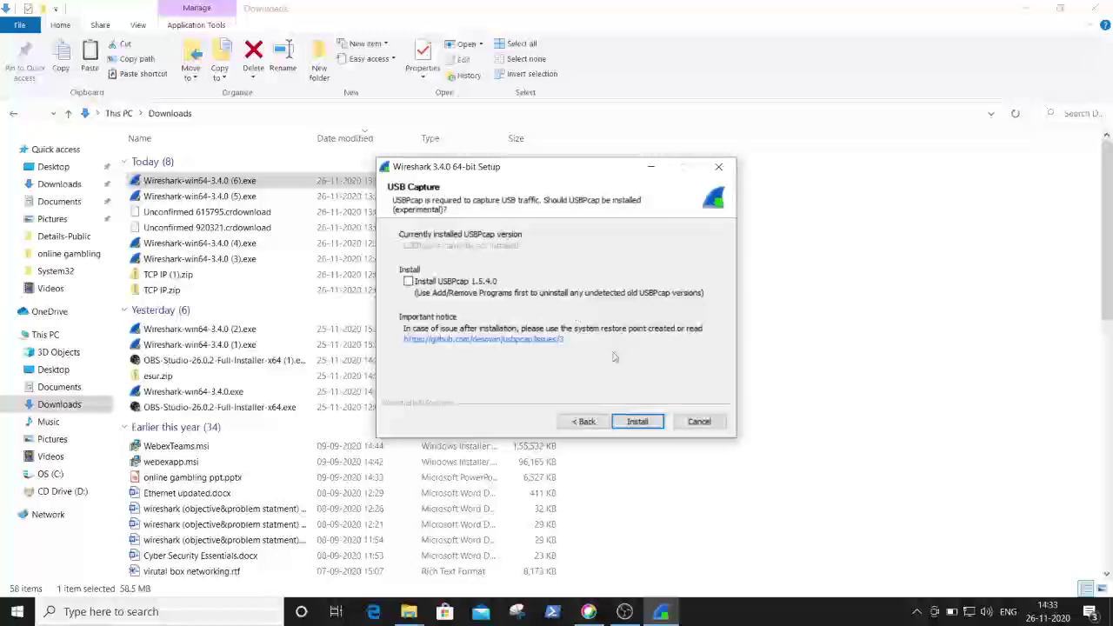
click(637, 421)
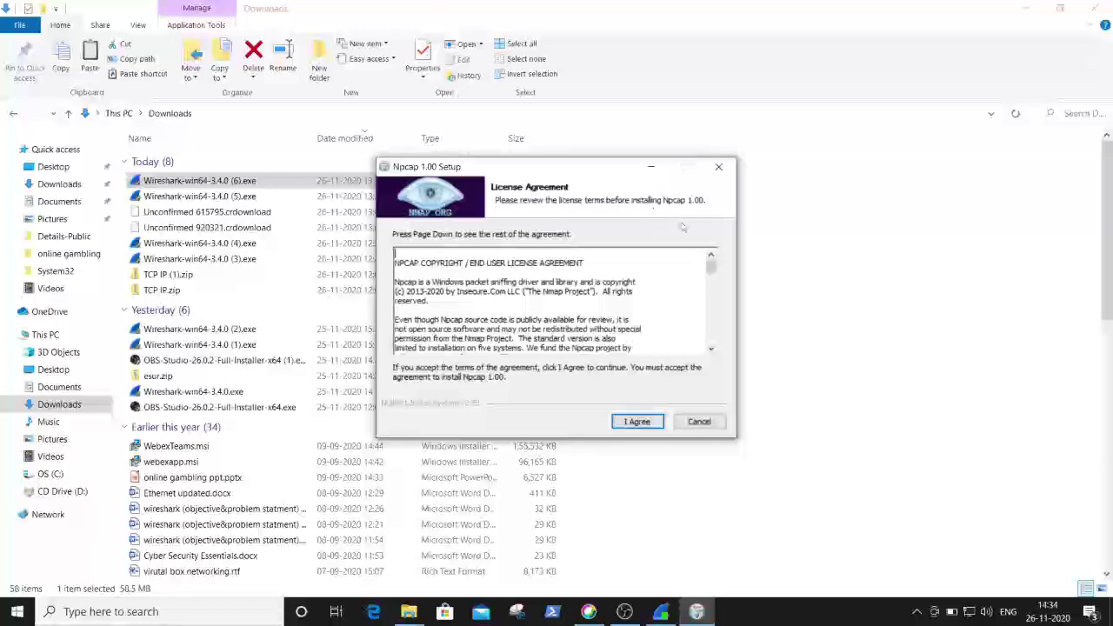
Look through and accept the Npcap 1.00 license agreement, and install Npcap with every optional setting unchecked.
click(711, 348)
drag(711, 349, 711, 349)
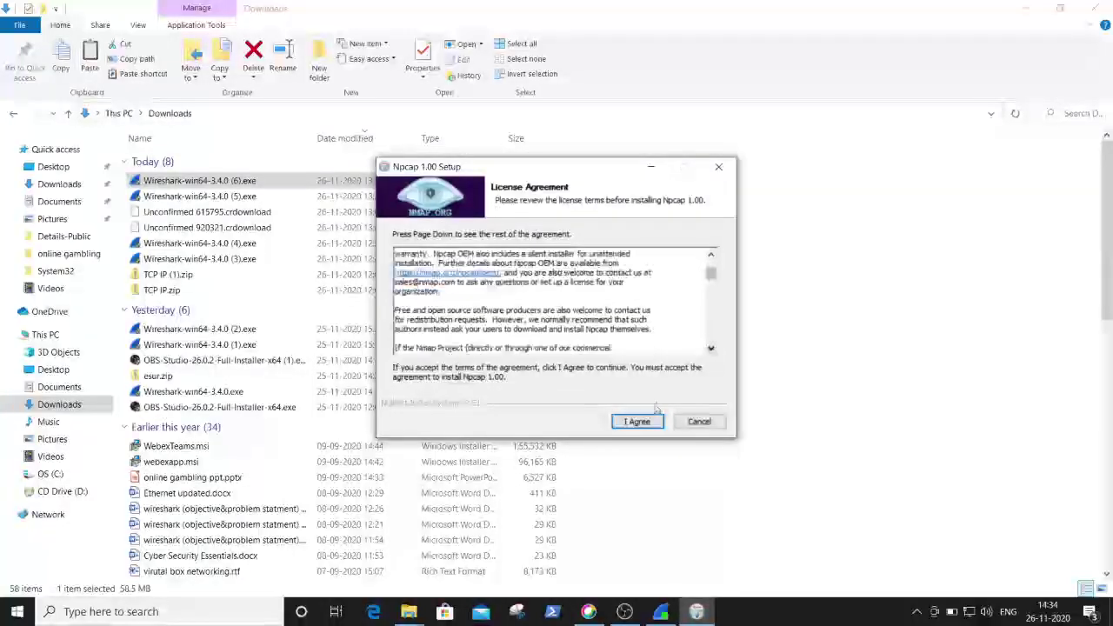
click(637, 422)
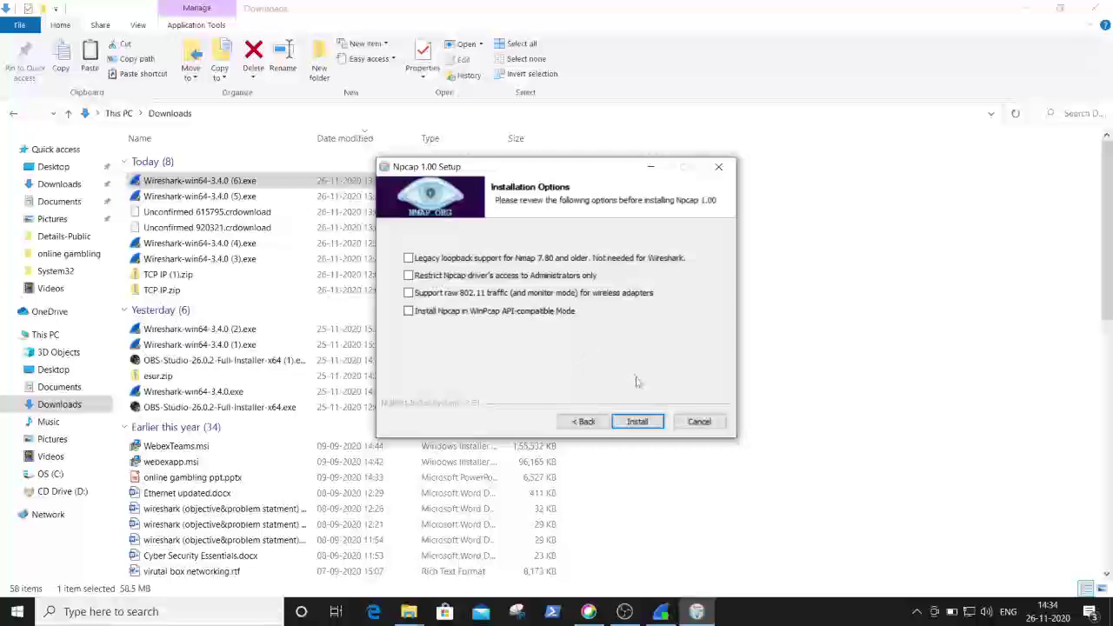
click(638, 422)
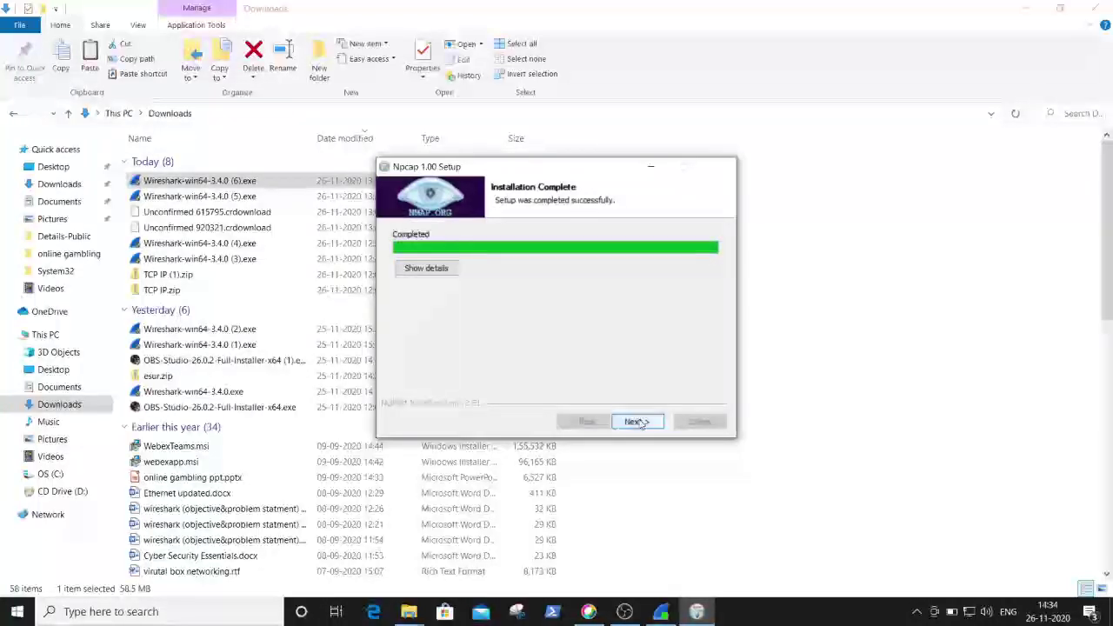
Finish the Npcap setup wizard so the Wireshark installation can continue.
click(637, 421)
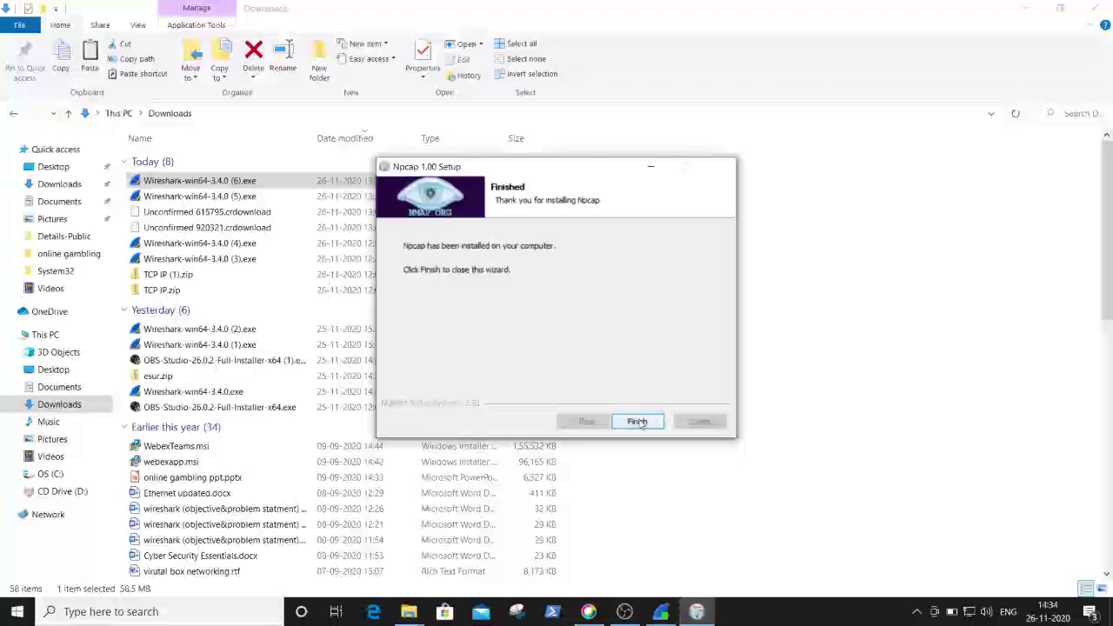
click(641, 424)
click(640, 423)
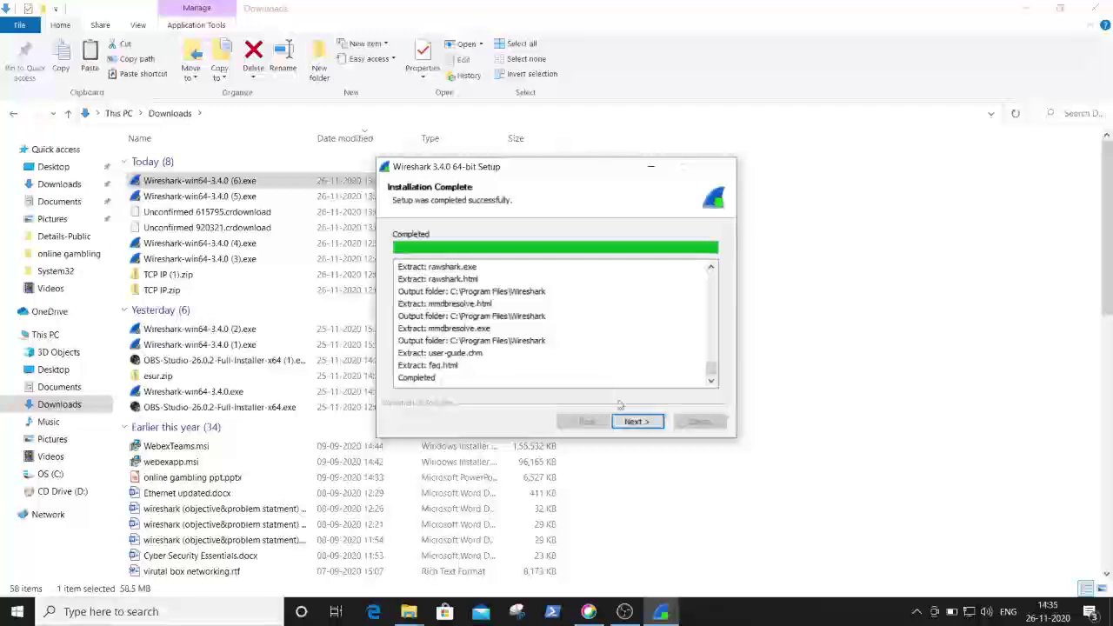
Complete the Wireshark setup without showing the news, and minimize the Downloads window.
click(645, 423)
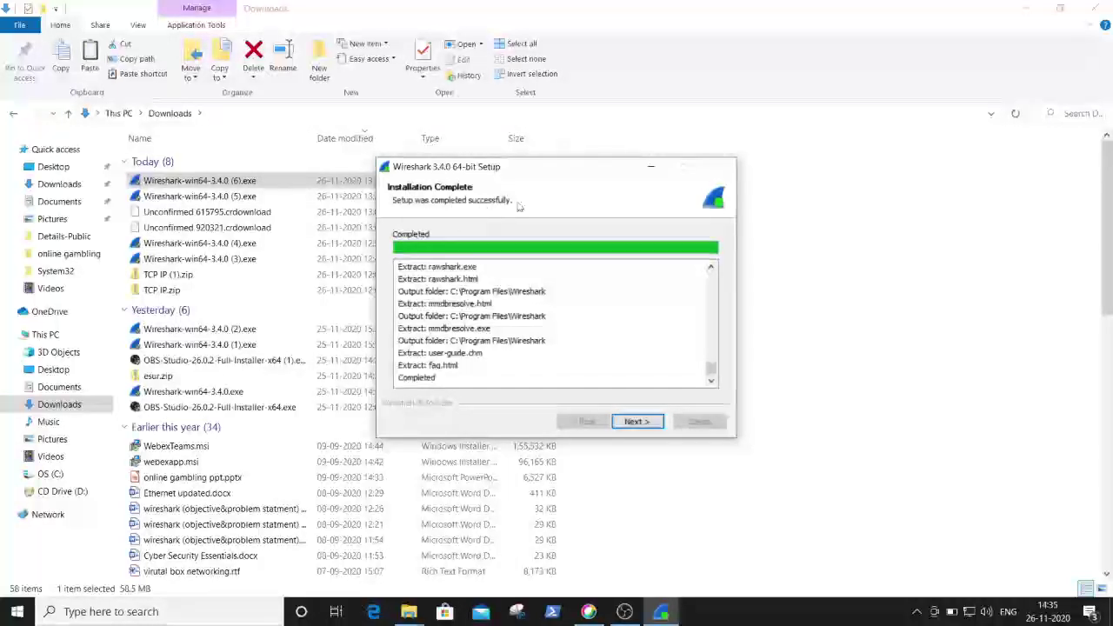
click(642, 422)
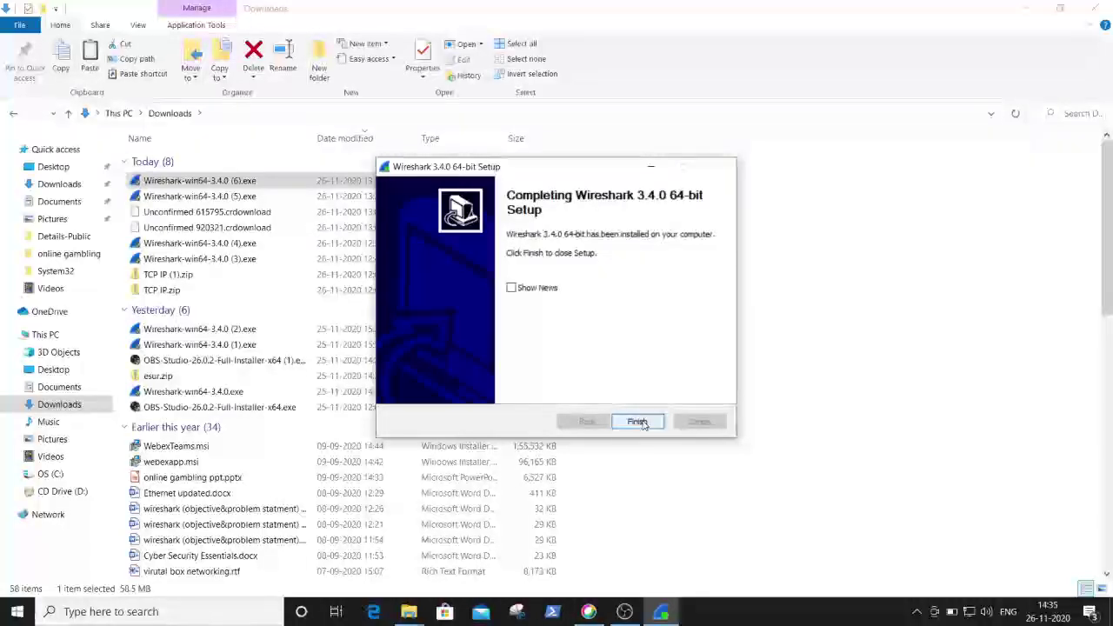
click(639, 422)
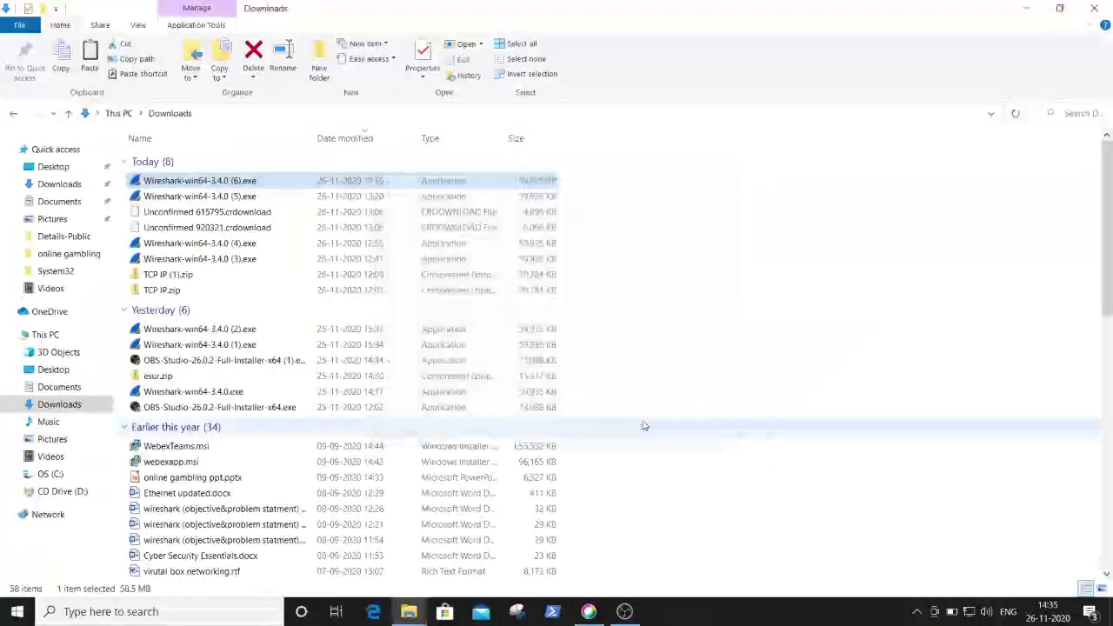
click(1020, 7)
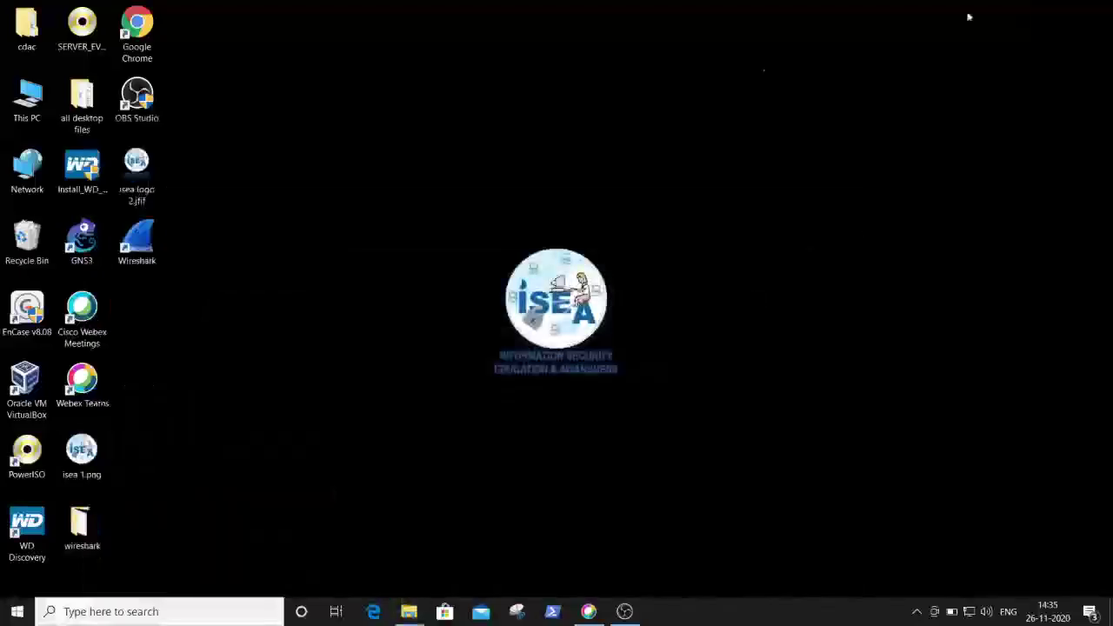